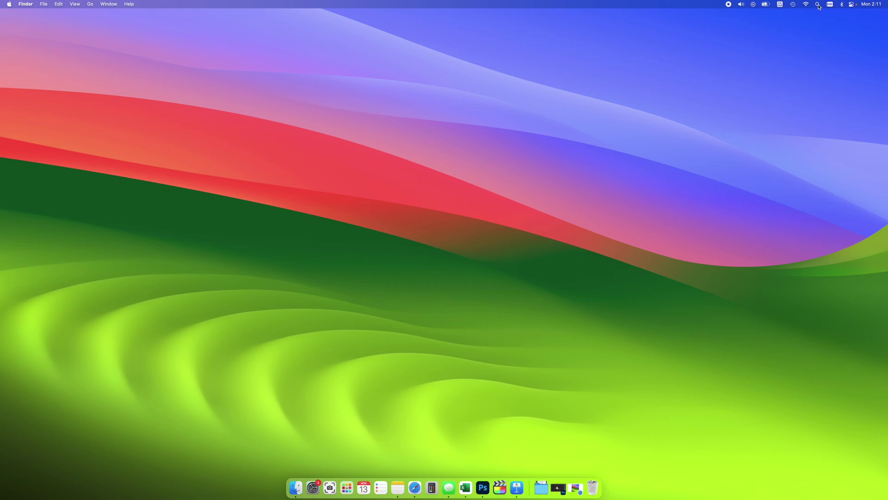
Search Spotlight for 'disk utility' and launch Disk Utility from the results
{"action": "left_click", "coordinate": [754, 11]}
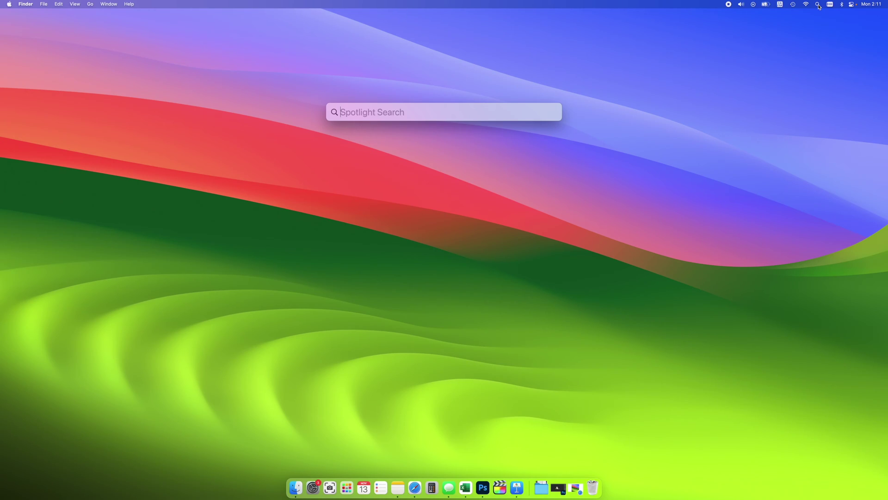
{"action": "type", "text": "disk utility"}
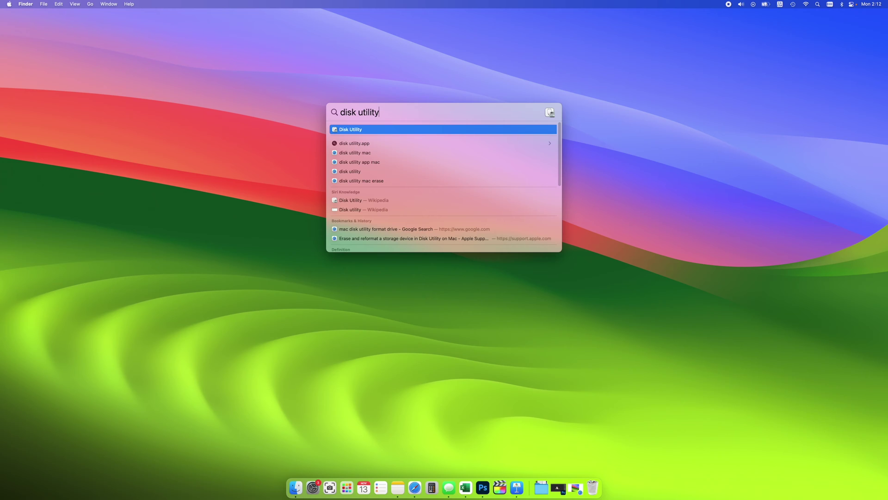
{"action": "left_click", "coordinate": [359, 131]}
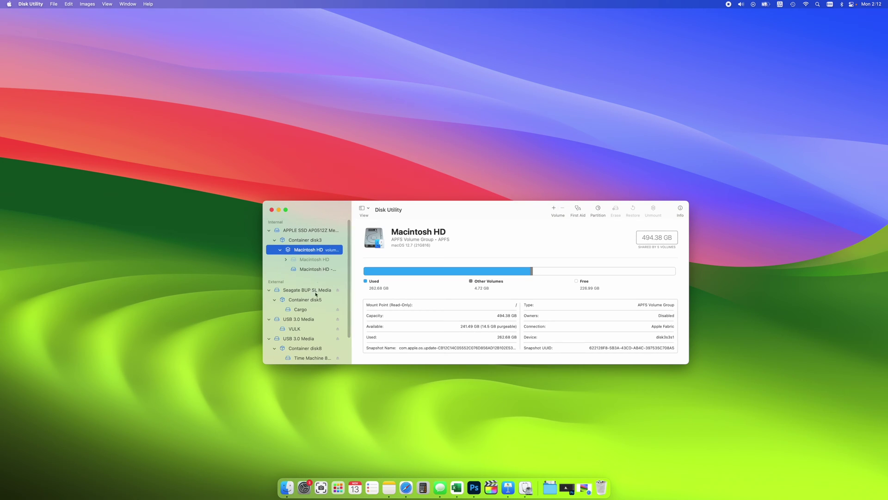
Collapse the Seagate, both USB 3.0 Media and the USB SanDisk drive entries in the sidebar
{"action": "scroll", "coordinate": [345, 324], "scroll_direction": "down", "scroll_amount": 3}
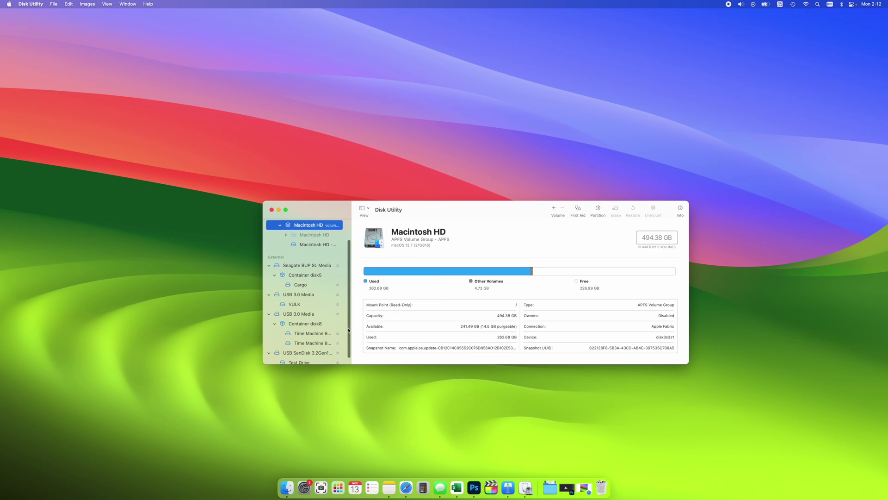
{"action": "scroll", "coordinate": [348, 323], "scroll_direction": "up", "scroll_amount": 3}
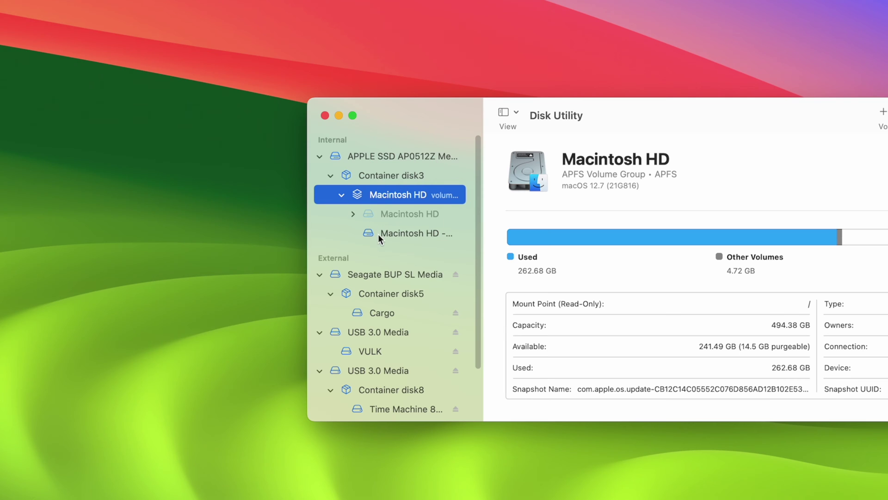
{"action": "left_click_drag", "start_coordinate": [477, 215], "coordinate": [472, 257]}
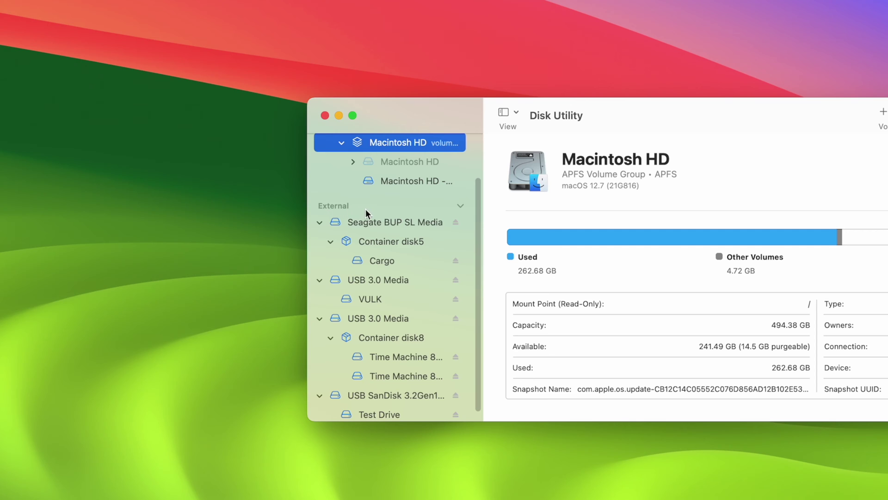
{"action": "left_click", "coordinate": [319, 222]}
{"action": "left_click", "coordinate": [319, 277]}
{"action": "left_click", "coordinate": [319, 309]}
{"action": "left_click", "coordinate": [319, 332]}
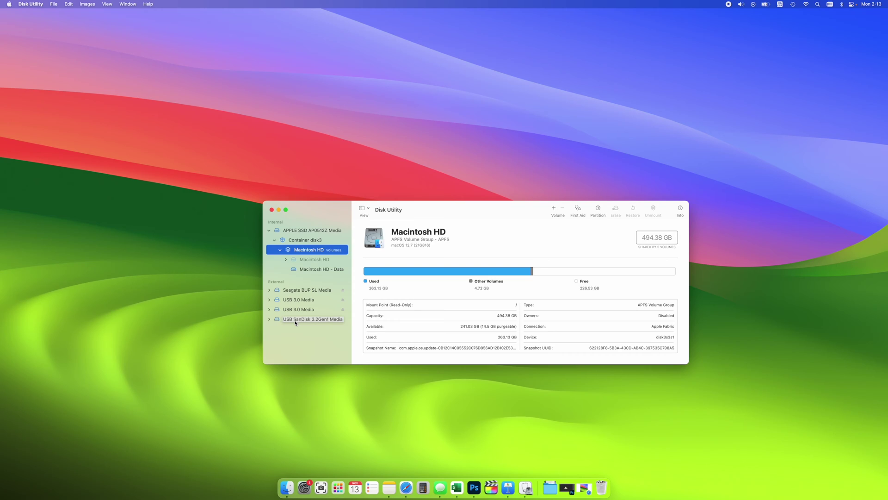
Select USB SanDisk 3.2Gen1 Media to view its 494.21 GB, Master Boot Record details
{"action": "left_click", "coordinate": [371, 337]}
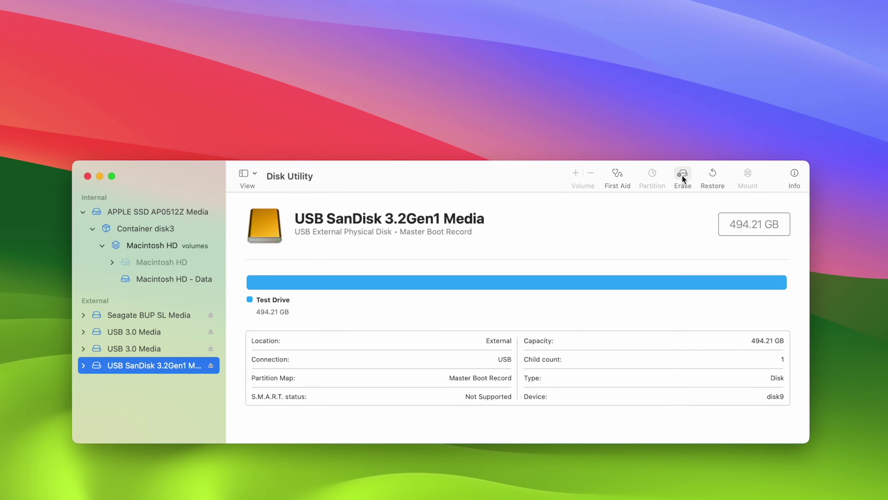
Begin erasing the SanDisk drive, rename Untitled to 'test drive 5', and show the Format choices
{"action": "left_click", "coordinate": [683, 175]}
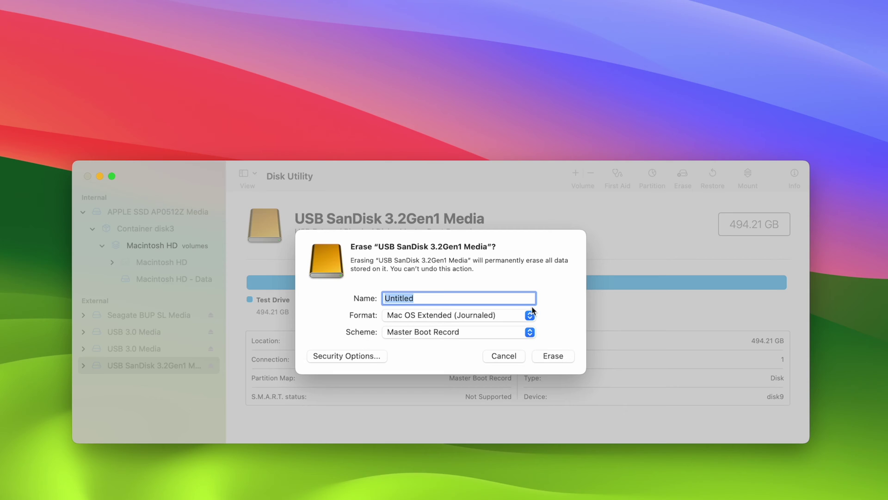
{"action": "left_click_drag", "start_coordinate": [453, 298], "coordinate": [368, 296]}
{"action": "type", "text": "test drive 5"}
{"action": "left_click_drag", "start_coordinate": [444, 299], "coordinate": [383, 299]}
{"action": "left_click", "coordinate": [465, 299]}
{"action": "left_click", "coordinate": [441, 318]}
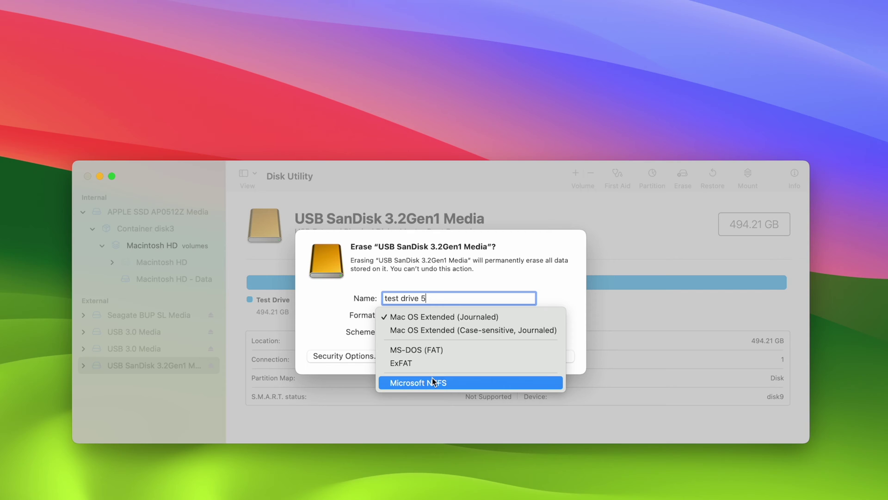
Close the Format list, leaving Mac OS Extended (Journaled) as the format
{"action": "left_click", "coordinate": [329, 326]}
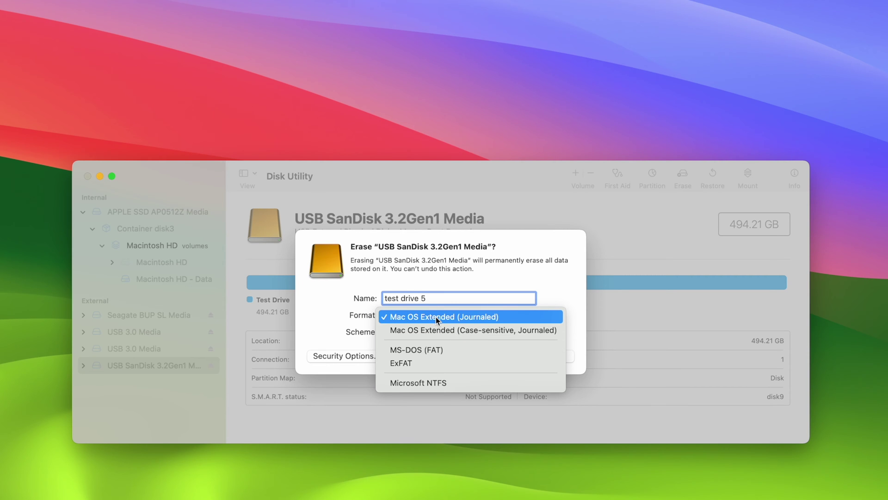
Keep Mac OS Extended (Journaled) and set the partition scheme to GUID Partition Map
{"action": "left_click", "coordinate": [436, 317]}
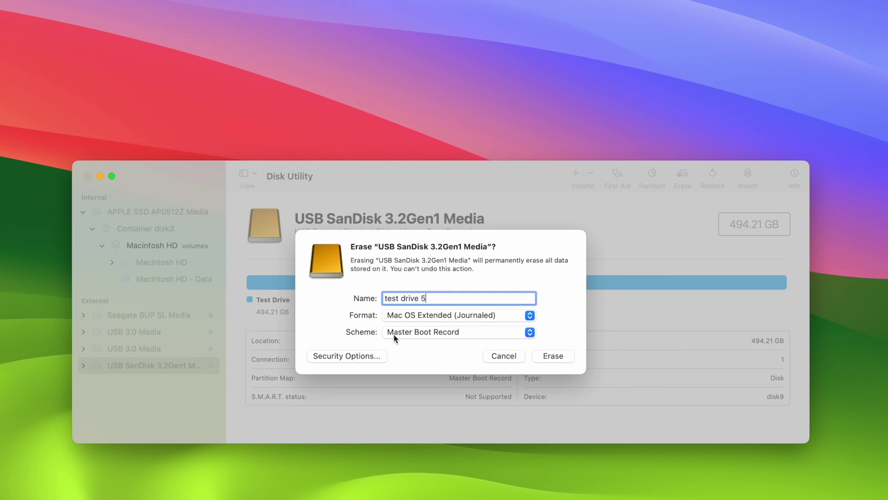
{"action": "left_click", "coordinate": [435, 337]}
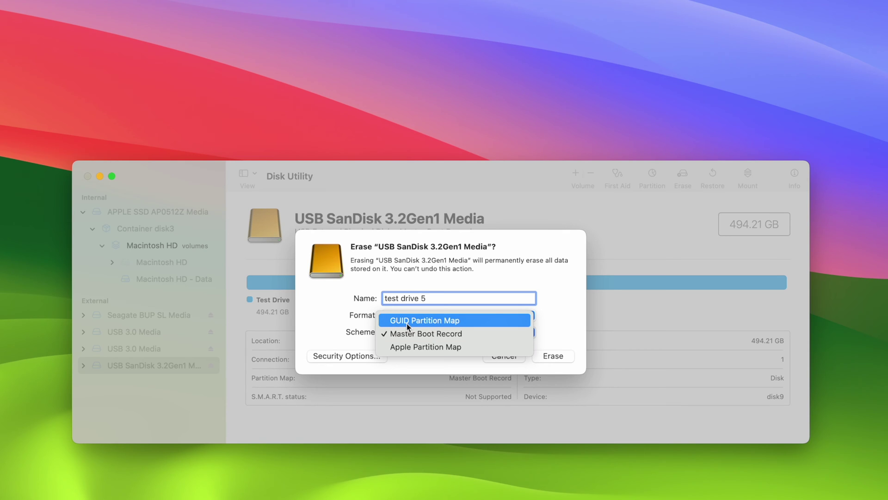
{"action": "left_click", "coordinate": [446, 323]}
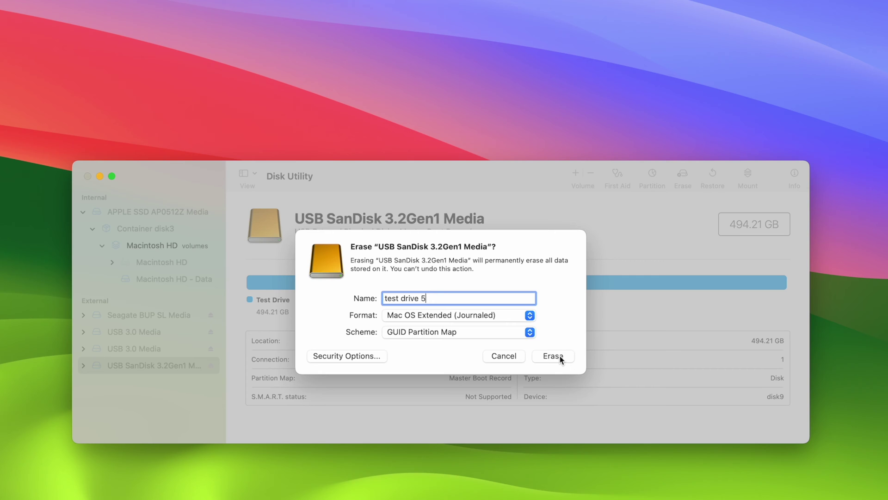
Erase the SanDisk drive, creating the 493.86 GB 'test drive 5' Mac OS Extended (Journaled) volume
{"action": "left_click", "coordinate": [560, 357]}
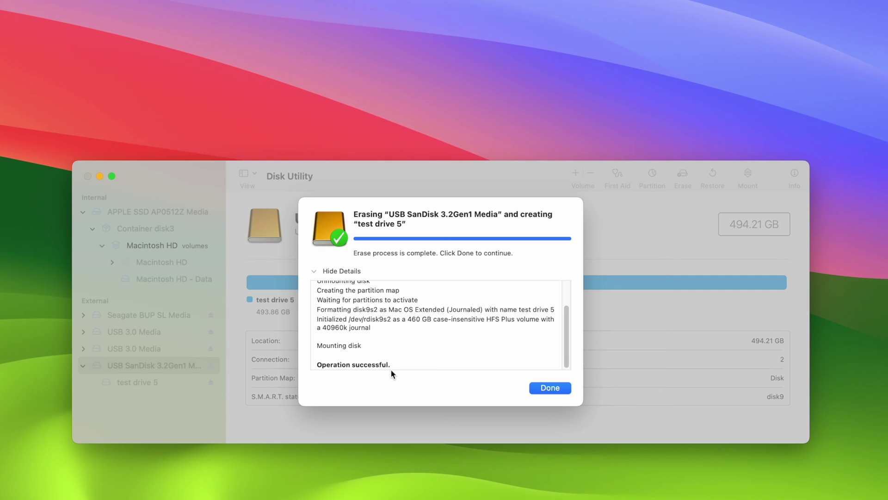
Dismiss the finished erase report with Done
{"action": "left_click", "coordinate": [551, 388]}
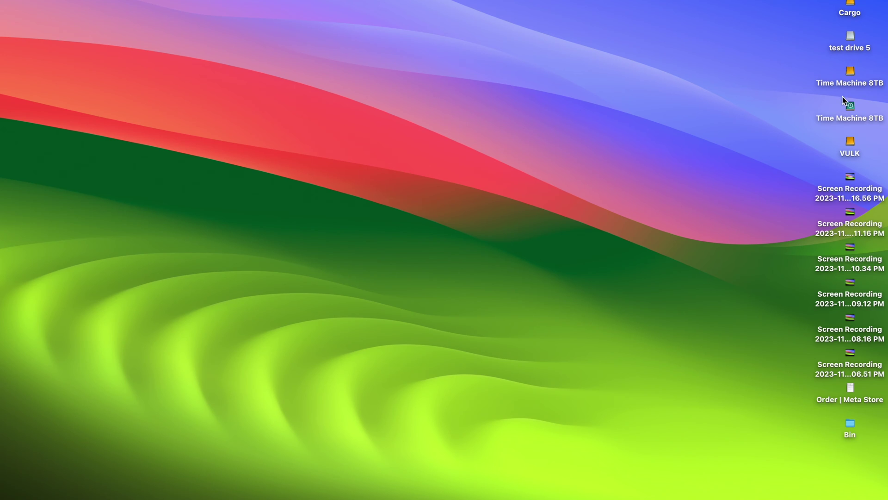
Drag the test drive 5 volume to eject it, then select its disk icon on the desktop
{"action": "mouse_move", "coordinate": [854, 50]}
{"action": "left_mouse_down"}
{"action": "mouse_move", "coordinate": [832, 41]}
{"action": "mouse_move", "coordinate": [834, 32]}
{"action": "mouse_move", "coordinate": [849, 40]}
{"action": "left_mouse_up"}
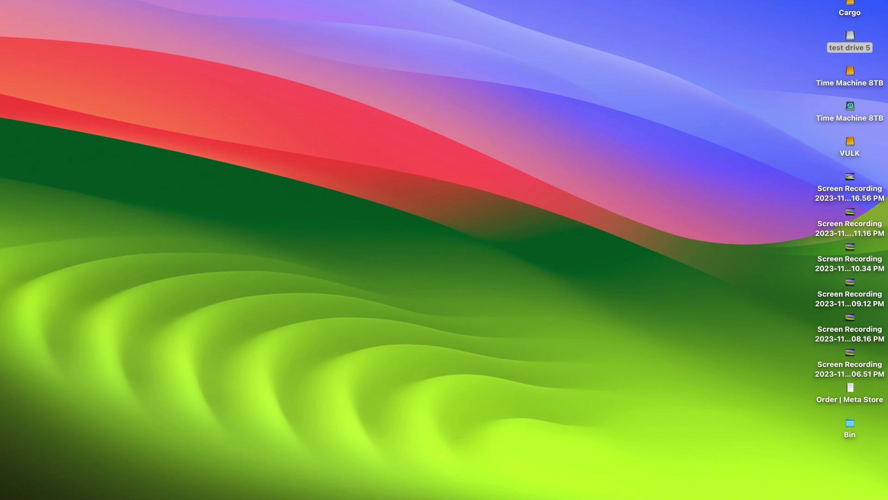
{"action": "mouse_move", "coordinate": [587, 495]}
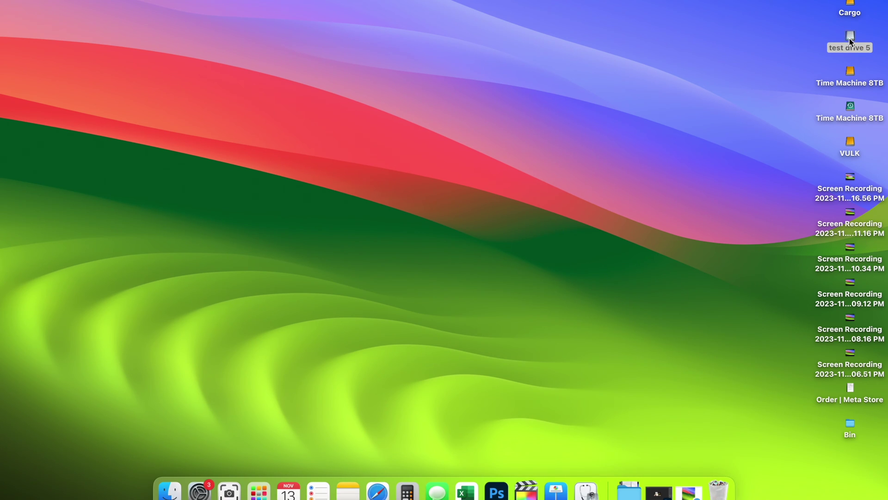
{"action": "left_click_drag", "start_coordinate": [850, 38], "coordinate": [718, 490]}
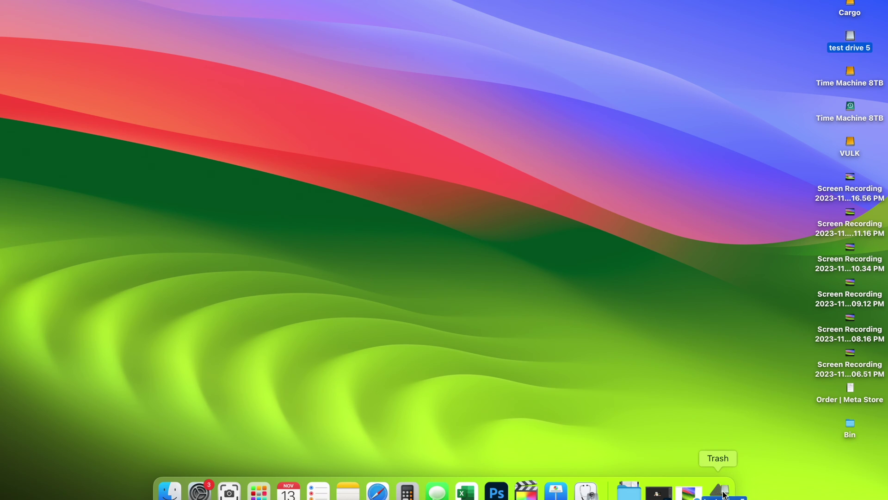
{"action": "left_click_drag", "start_coordinate": [723, 494], "coordinate": [721, 496]}
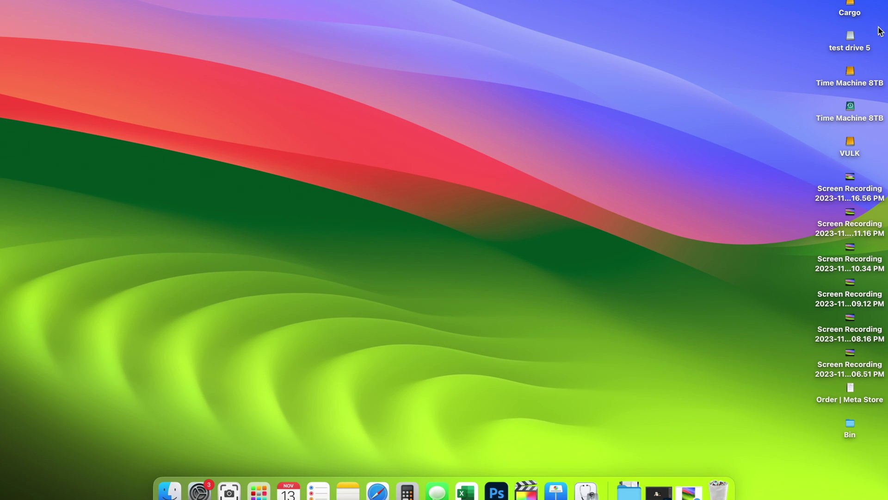
{"action": "left_click", "coordinate": [846, 44]}
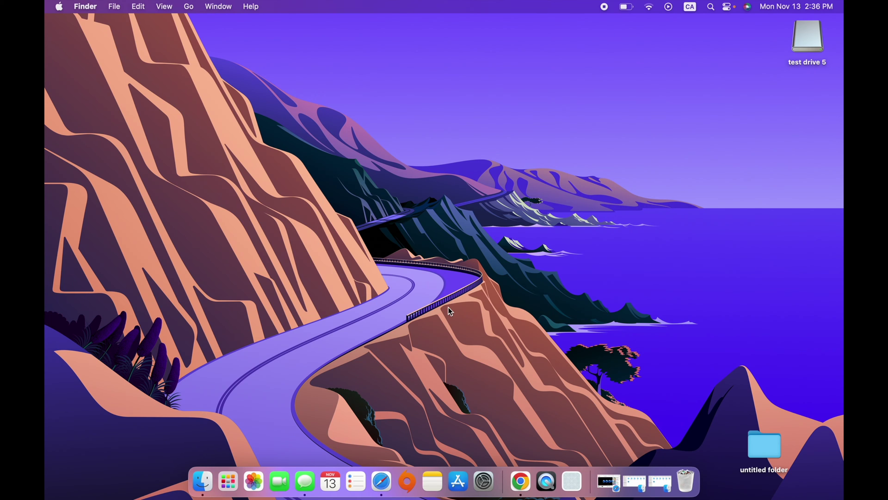
Launch System Settings from the Apple menu and go to General > Time Machine
{"action": "left_click", "coordinate": [59, 7]}
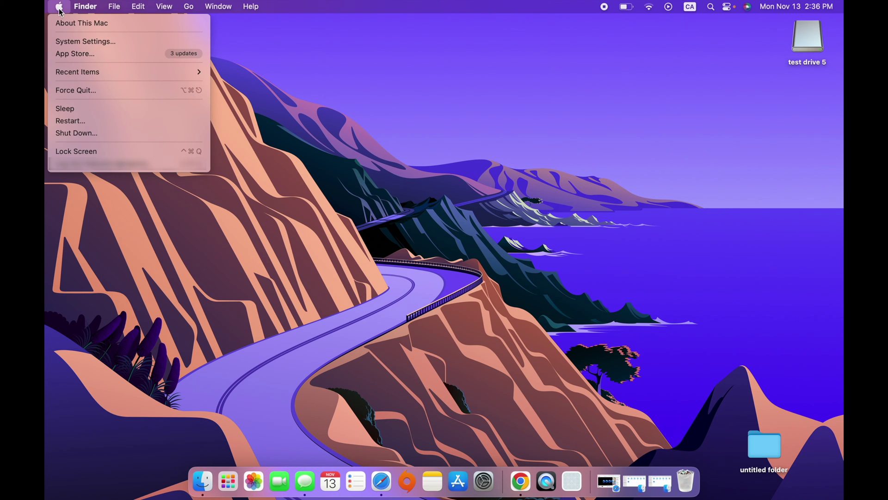
{"action": "left_click", "coordinate": [126, 44]}
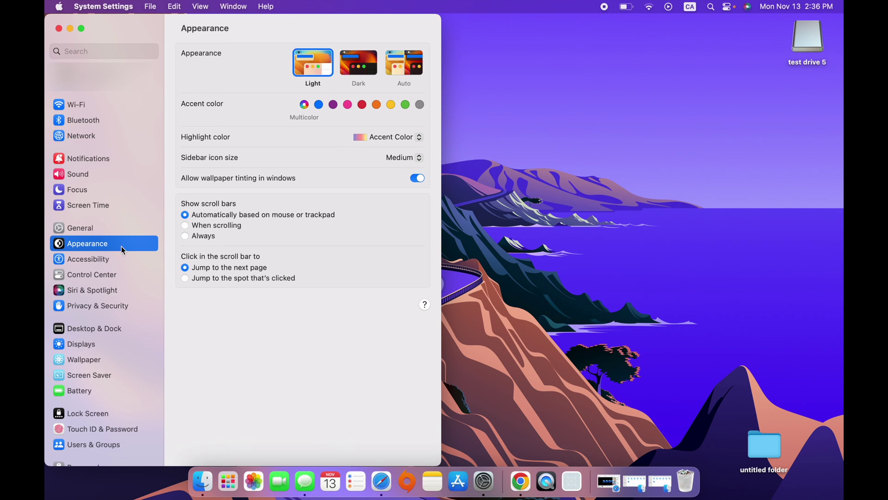
{"action": "left_click", "coordinate": [84, 228]}
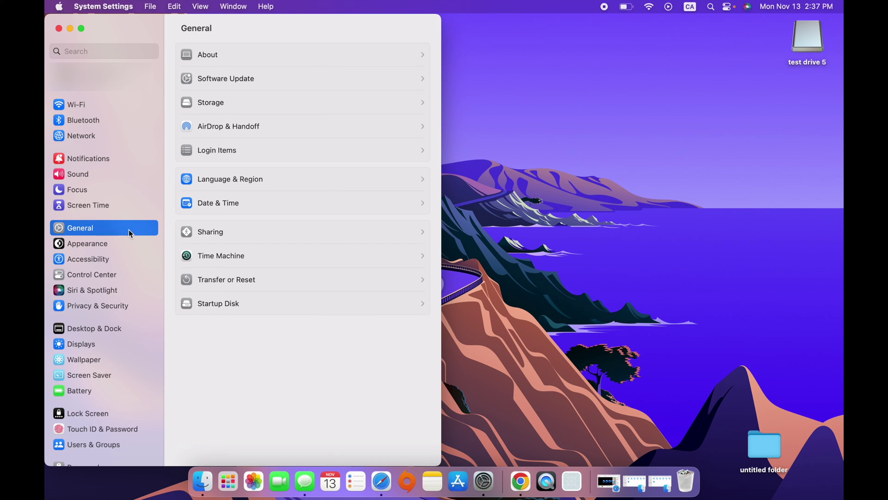
{"action": "left_click", "coordinate": [258, 260]}
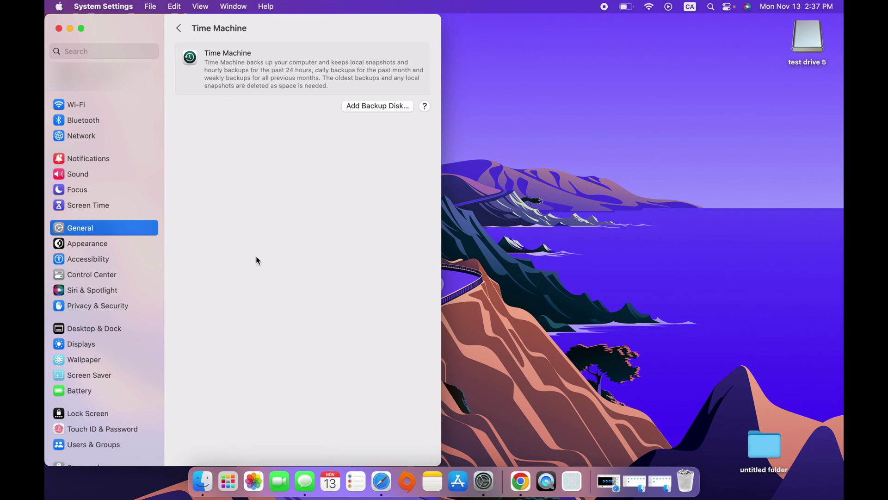
Bring up the backup disk choices, which list test drive 5 with 493.41 GB available
{"action": "left_click", "coordinate": [373, 107]}
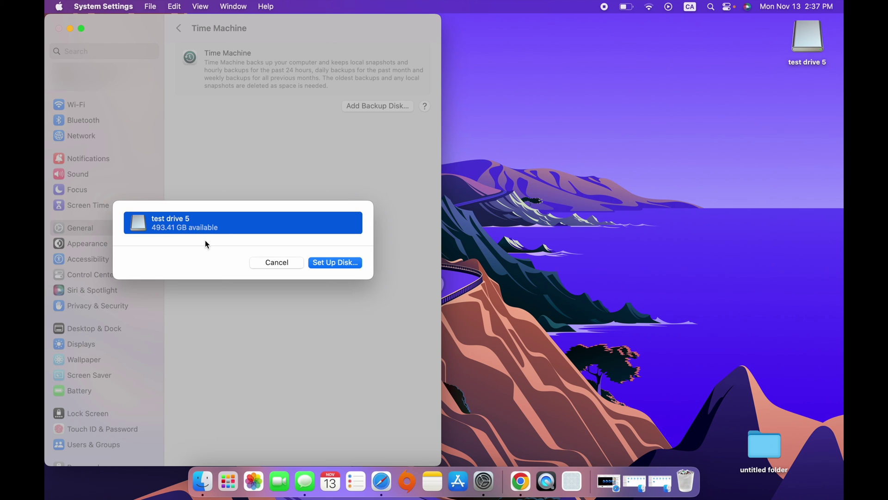
Set up test drive 5 encrypted with a password and hint 'the birthday of my dog'
{"action": "left_click", "coordinate": [333, 263]}
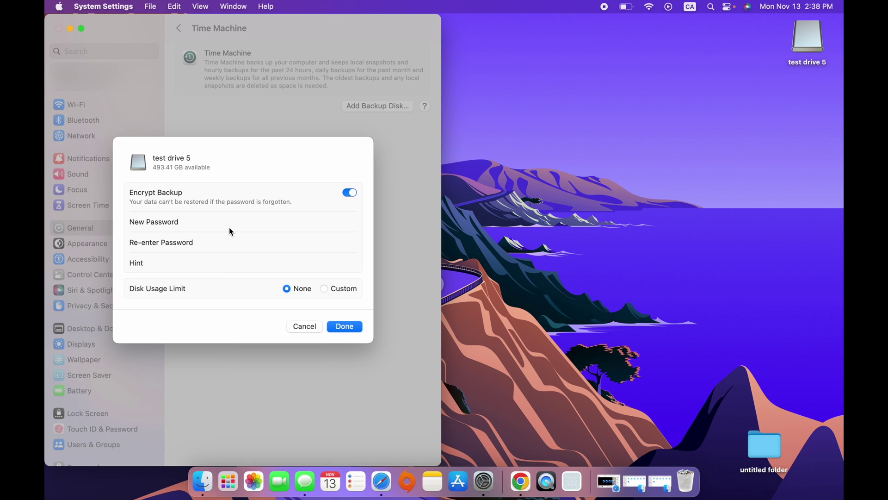
{"action": "type", "text": "t"}
{"action": "type", "text": "t"}
{"action": "left_click", "coordinate": [244, 240]}
{"action": "type", "text": "te"}
{"action": "left_click", "coordinate": [198, 262]}
{"action": "type", "text": "the birthday of my dog"}
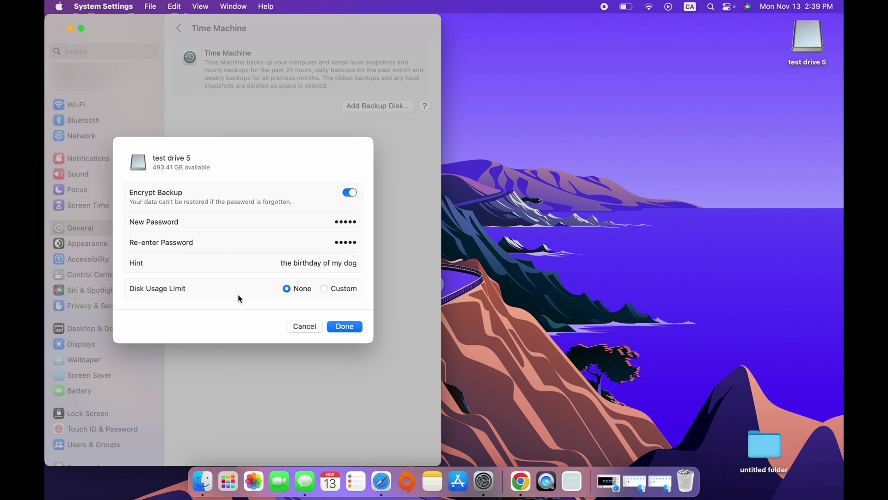
Try a 224.79 GB custom disk usage limit, then set the limit back to None
{"action": "left_click", "coordinate": [324, 289]}
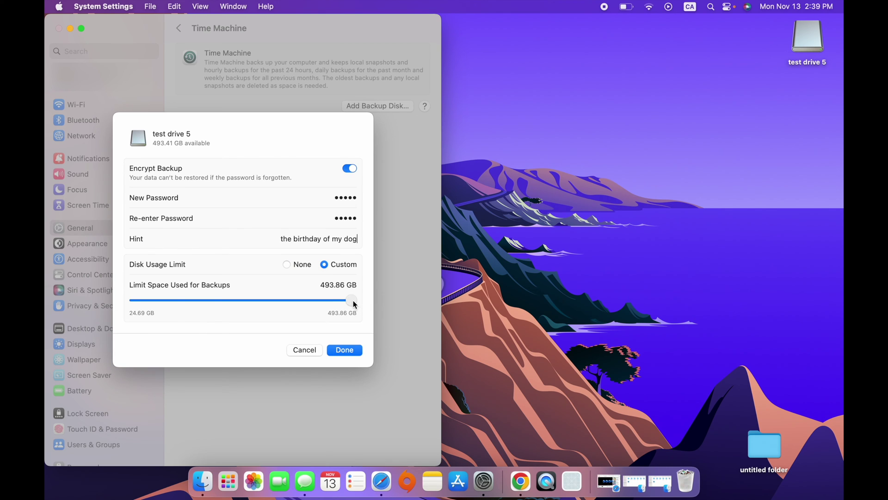
{"action": "mouse_move", "coordinate": [354, 303]}
{"action": "left_mouse_down"}
{"action": "mouse_move", "coordinate": [252, 299]}
{"action": "mouse_move", "coordinate": [229, 308]}
{"action": "mouse_move", "coordinate": [382, 315]}
{"action": "mouse_move", "coordinate": [371, 309]}
{"action": "left_mouse_up"}
{"action": "left_click", "coordinate": [287, 264]}
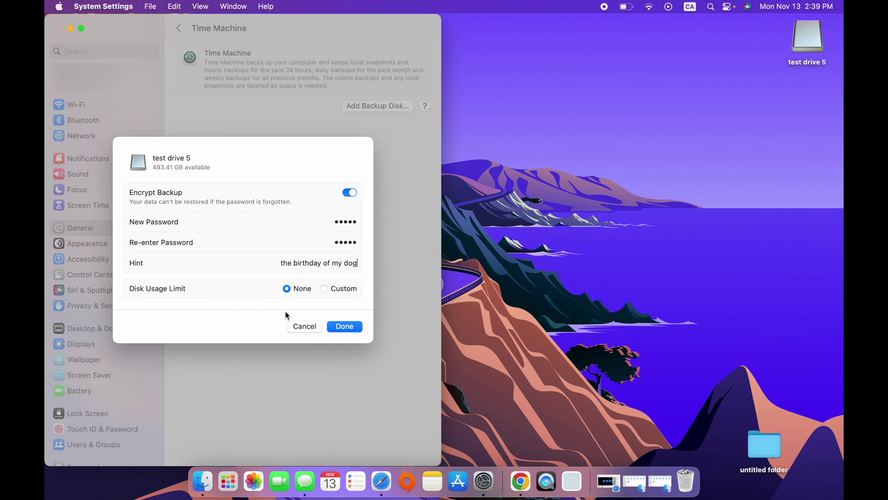
Confirm the encrypted setup and select the test drive 5 disk in the Time Machine list
{"action": "left_click", "coordinate": [351, 328]}
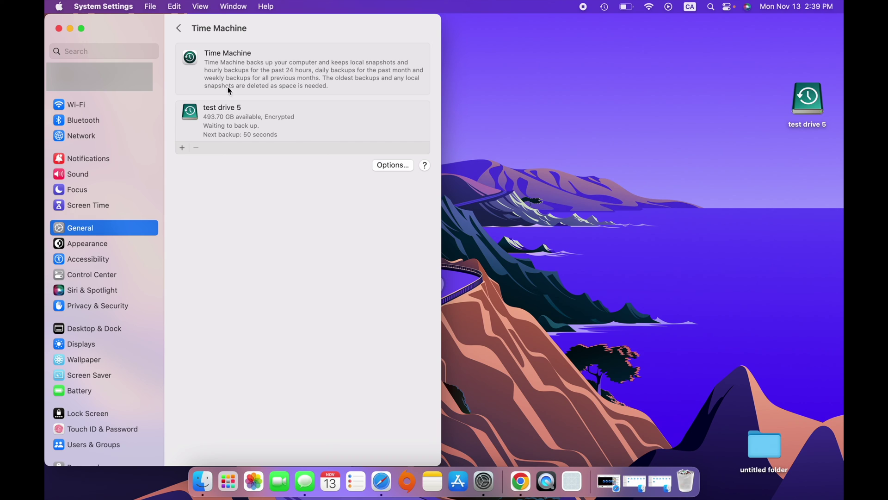
{"action": "left_click", "coordinate": [256, 122]}
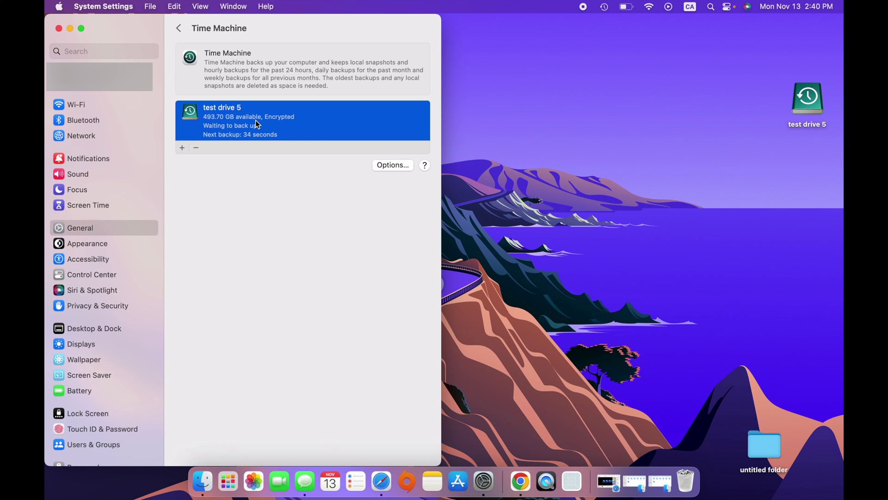
In Time Machine Options, change Back up frequency to Manually
{"action": "left_click", "coordinate": [388, 167]}
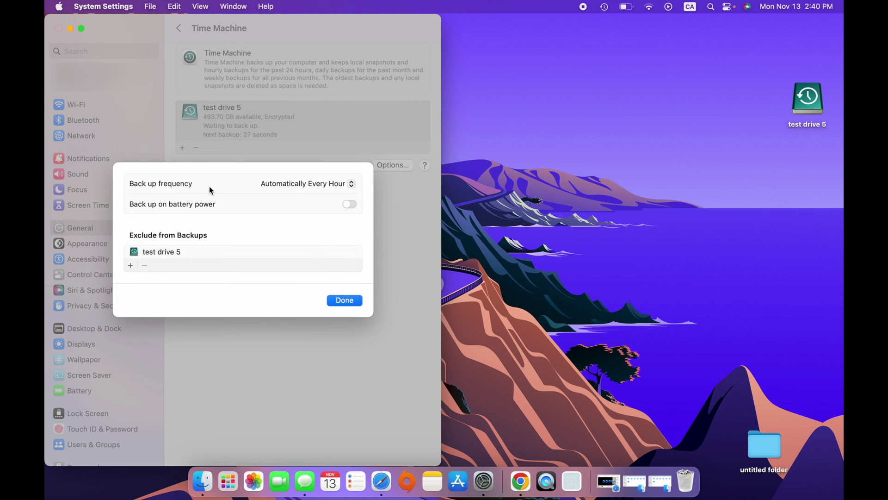
{"action": "left_click", "coordinate": [291, 187]}
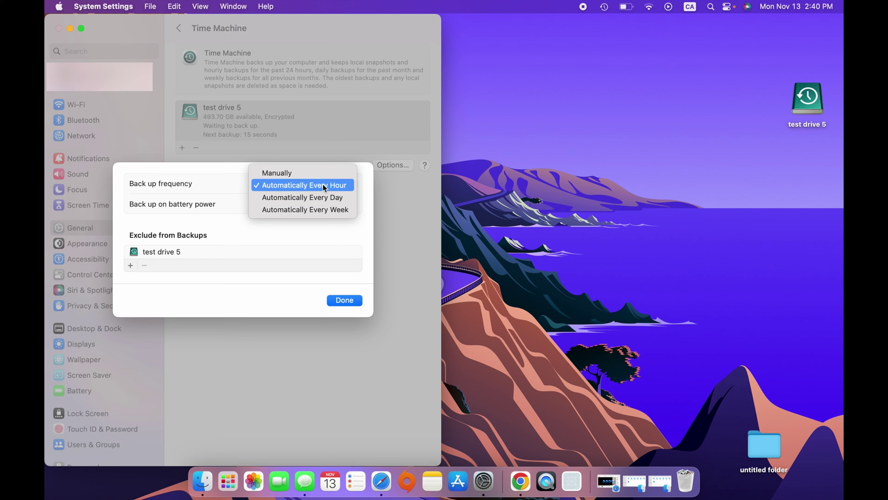
{"action": "left_click", "coordinate": [289, 173]}
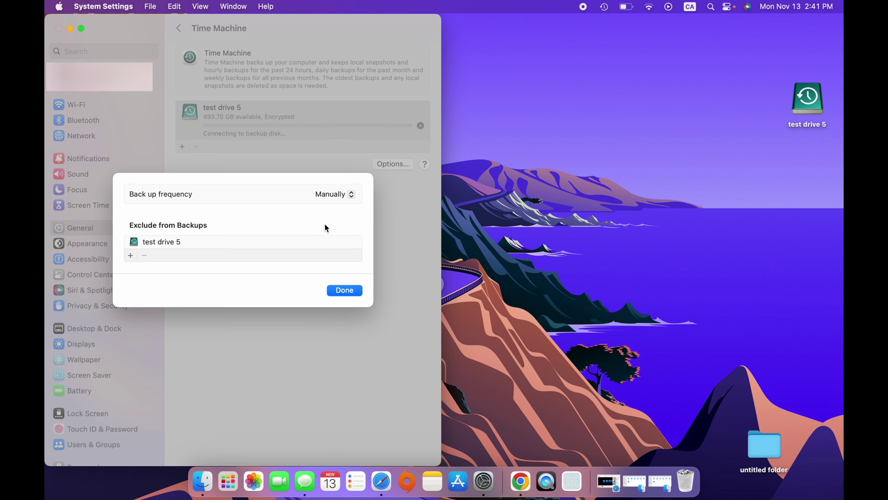
Change Back up frequency back to Automatically Every Hour
{"action": "left_click", "coordinate": [337, 199]}
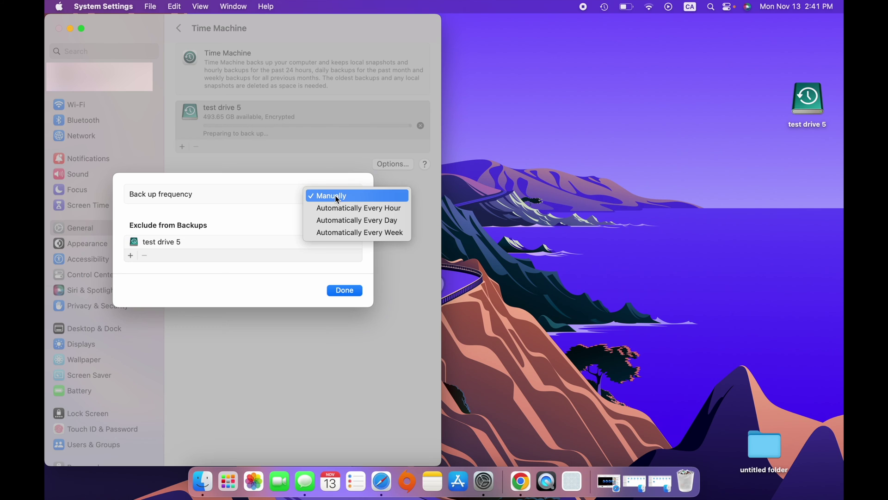
{"action": "left_click", "coordinate": [356, 208]}
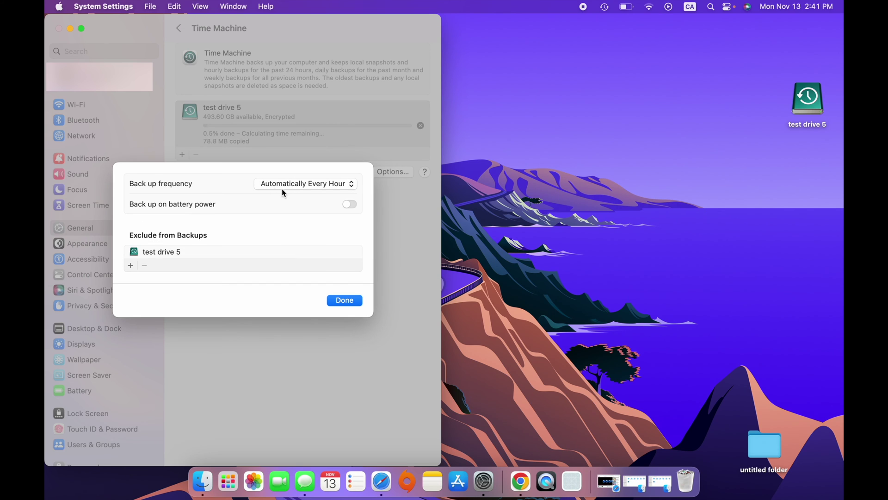
{"action": "left_click", "coordinate": [305, 185]}
{"action": "left_click", "coordinate": [303, 185]}
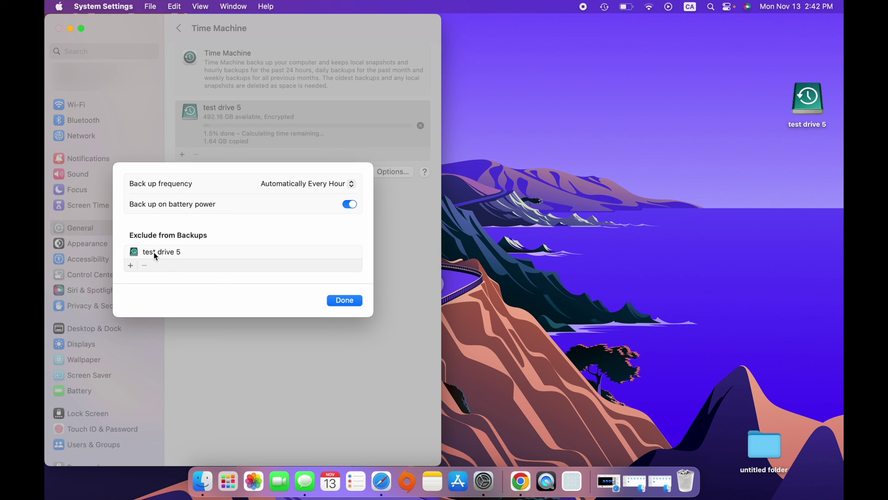
Add ~/Desktop/untitled folder to the Time Machine exclusion list
{"action": "left_click", "coordinate": [131, 266]}
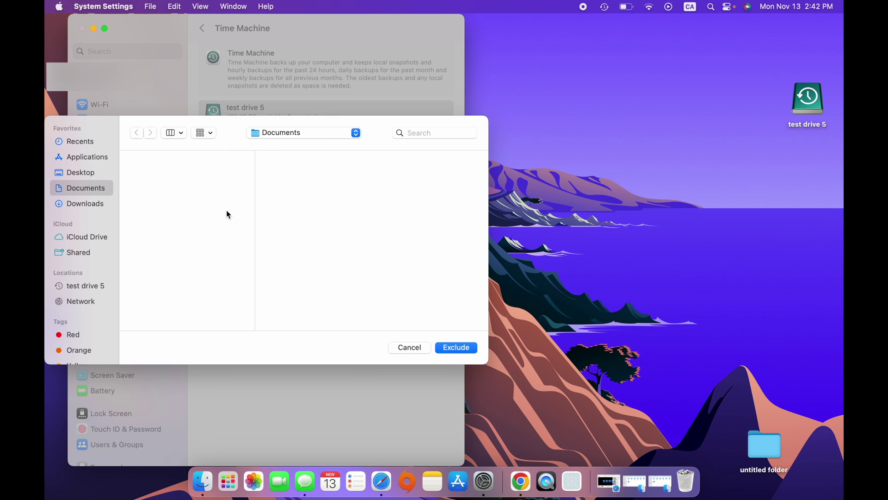
{"action": "left_click", "coordinate": [79, 175]}
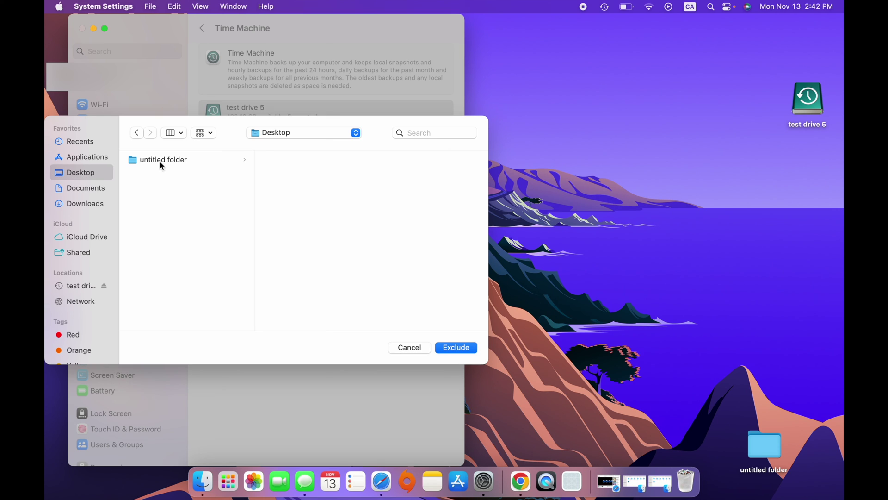
{"action": "left_click", "coordinate": [146, 161]}
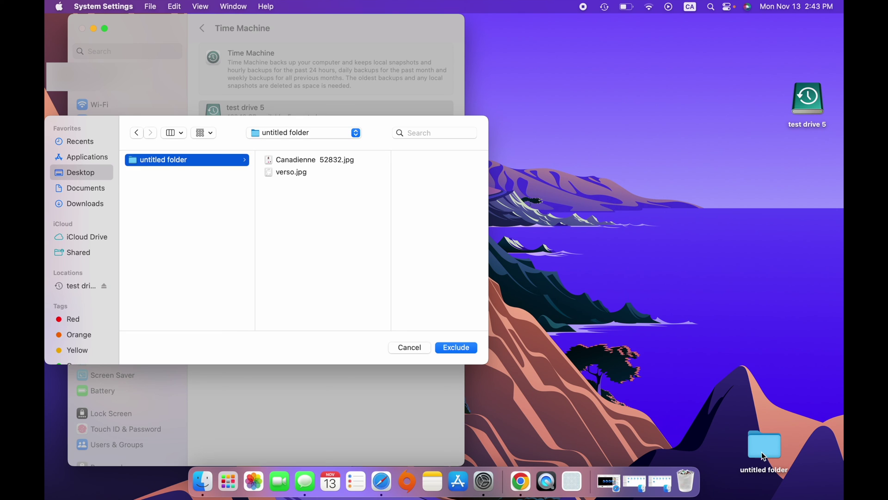
{"action": "left_click_drag", "start_coordinate": [765, 451], "coordinate": [751, 373]}
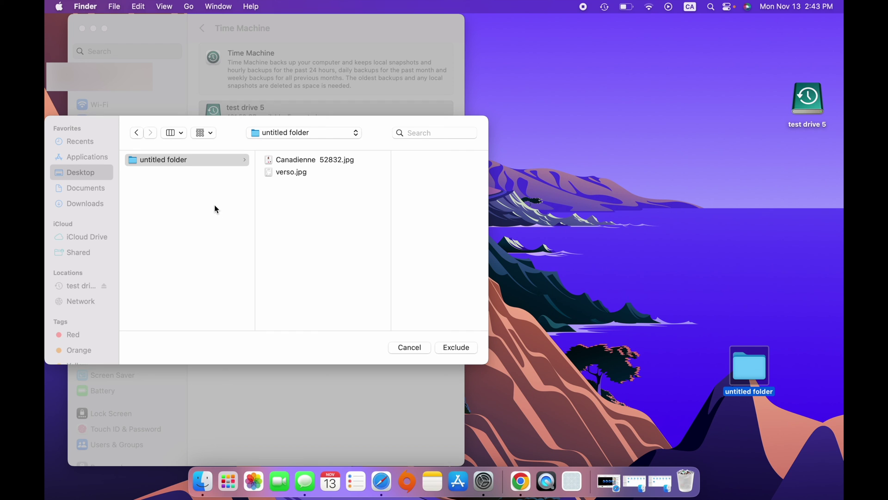
{"action": "left_click", "coordinate": [149, 163]}
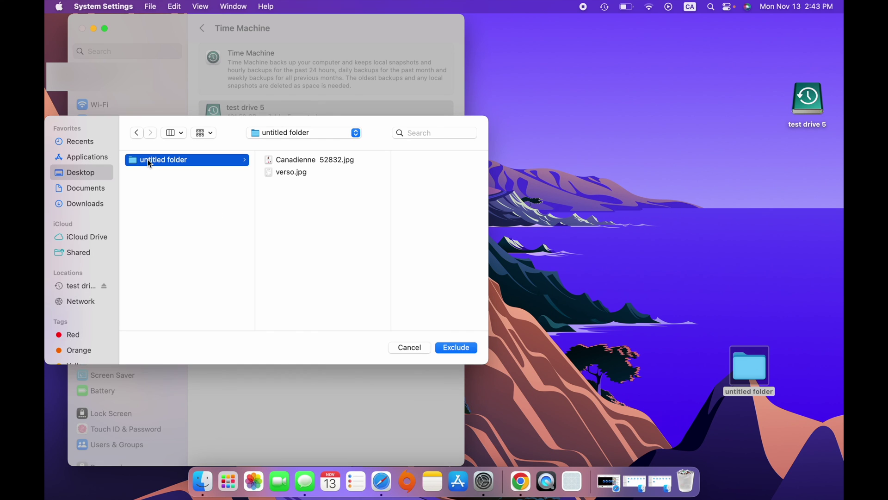
{"action": "left_click", "coordinate": [456, 347]}
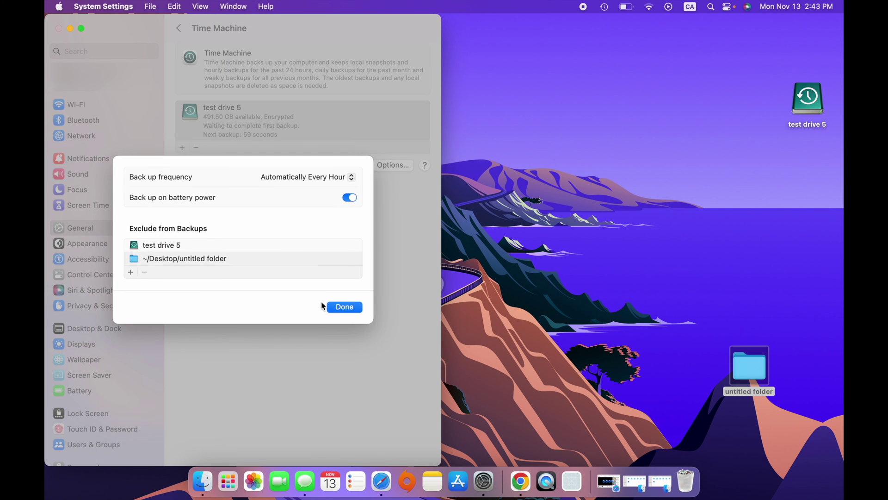
Close the Options sheet with Done and close the System Settings window
{"action": "left_click", "coordinate": [246, 260]}
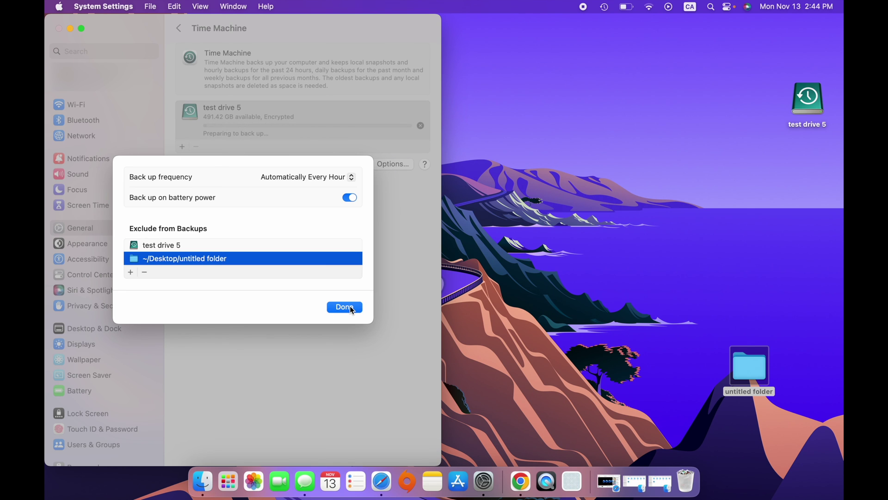
{"action": "left_click", "coordinate": [345, 307]}
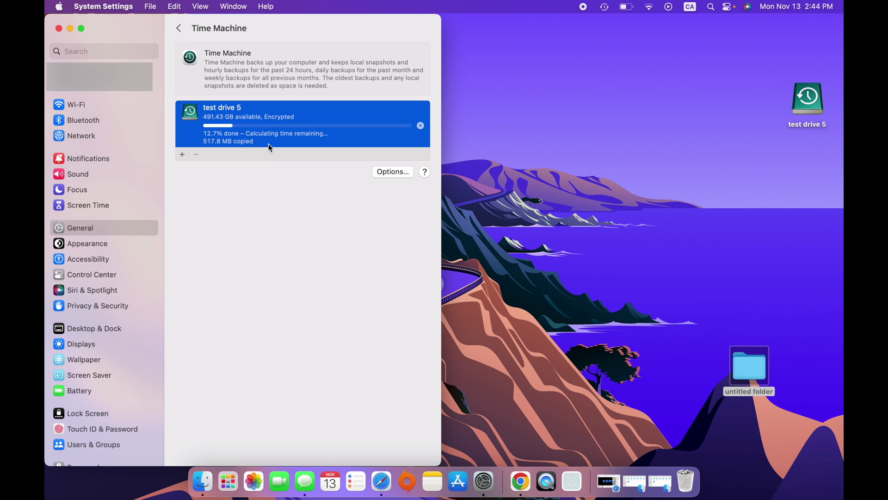
{"action": "left_click", "coordinate": [59, 28]}
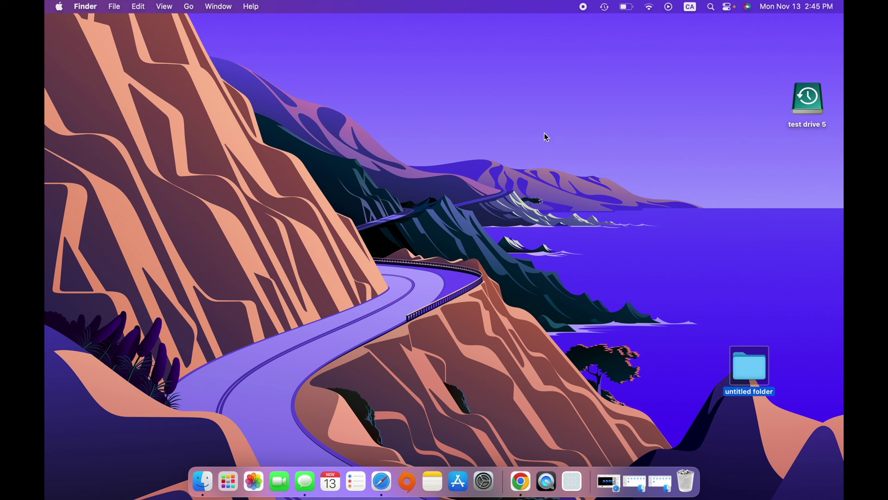
Check the backup to test drive 5 in the menu bar, reaching 13.5% with 1.89 GB copied
{"action": "left_click", "coordinate": [605, 8]}
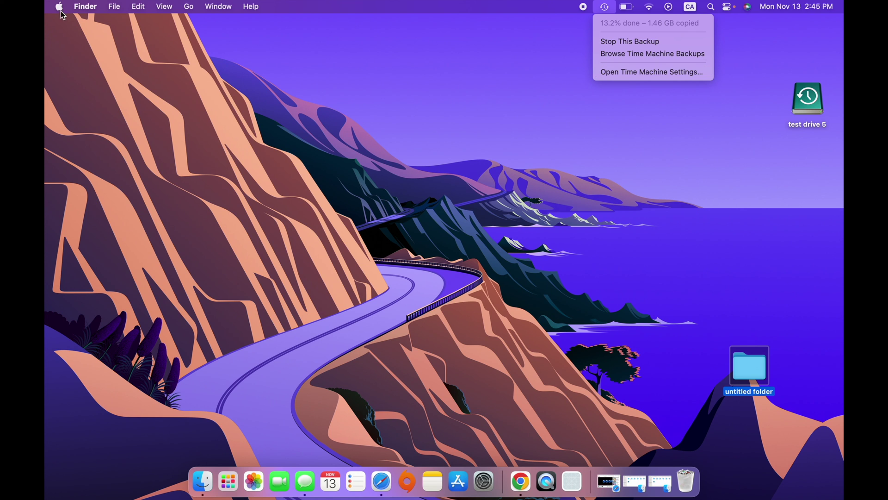
{"action": "left_click", "coordinate": [76, 55]}
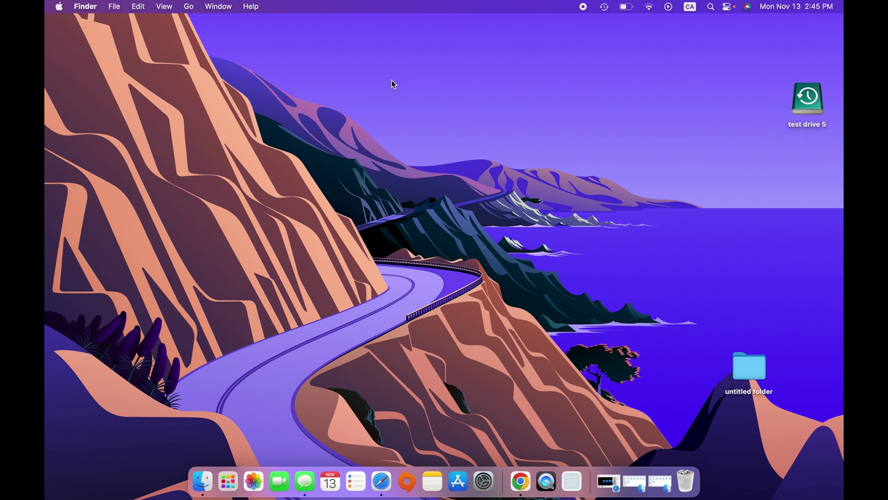
{"action": "left_click", "coordinate": [606, 8]}
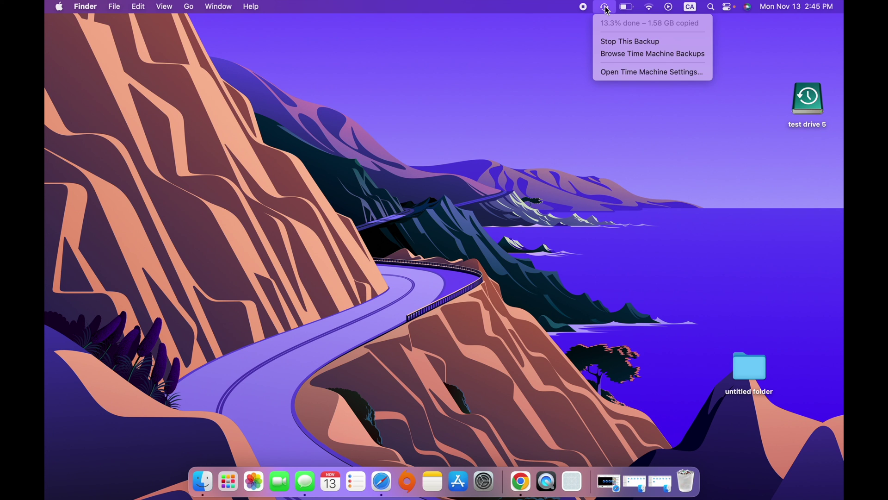
{"action": "left_click", "coordinate": [623, 71]}
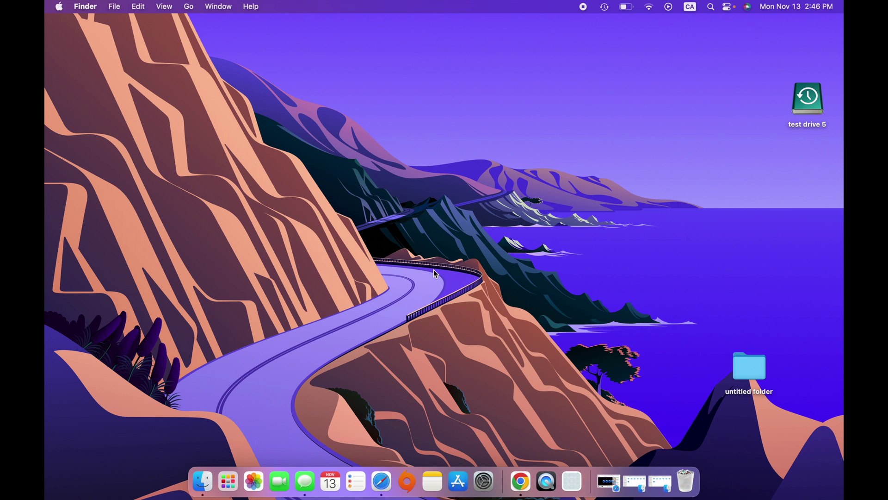
{"action": "left_click", "coordinate": [604, 8]}
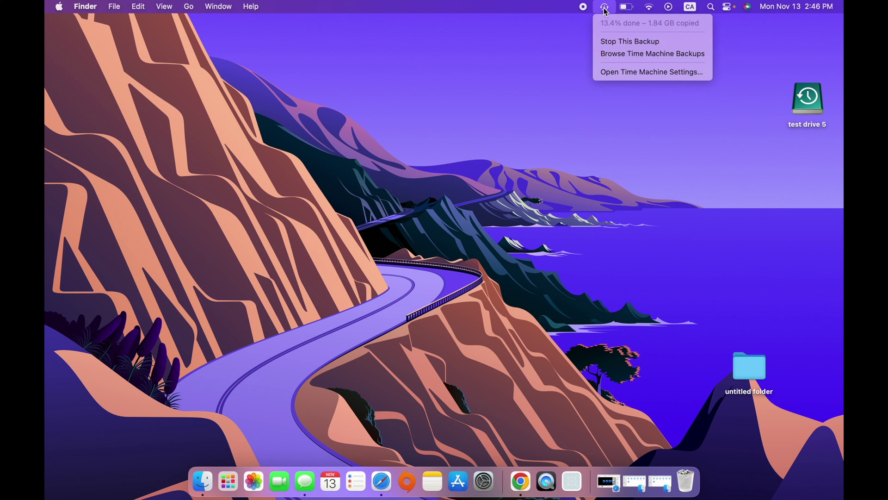
Enter Time Machine browsing and step back to the Today, 2:44 PM snapshot
{"action": "left_click", "coordinate": [620, 56]}
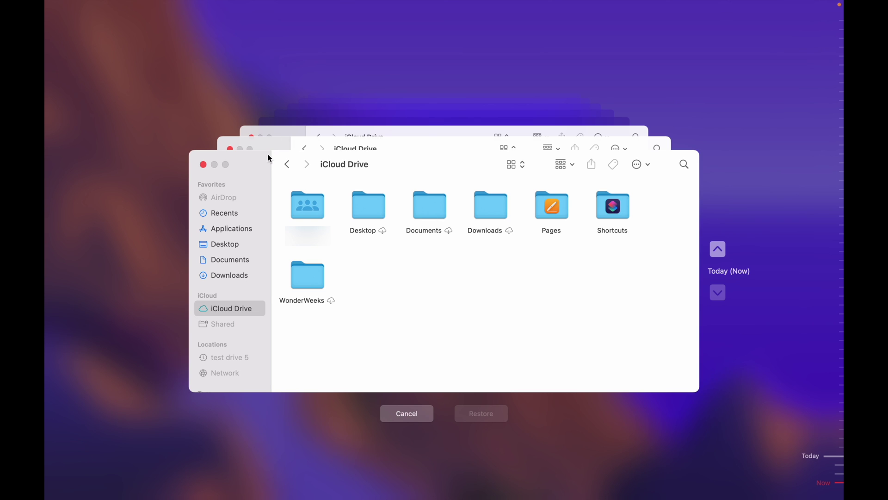
{"action": "left_click", "coordinate": [718, 252]}
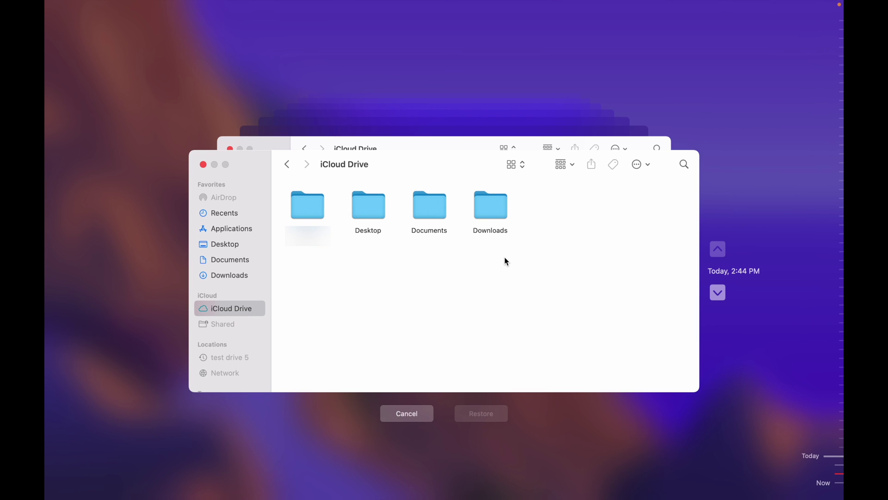
Open the backed-up Downloads folder and restore the '_002' .jpg file into Downloads
{"action": "left_click", "coordinate": [489, 205]}
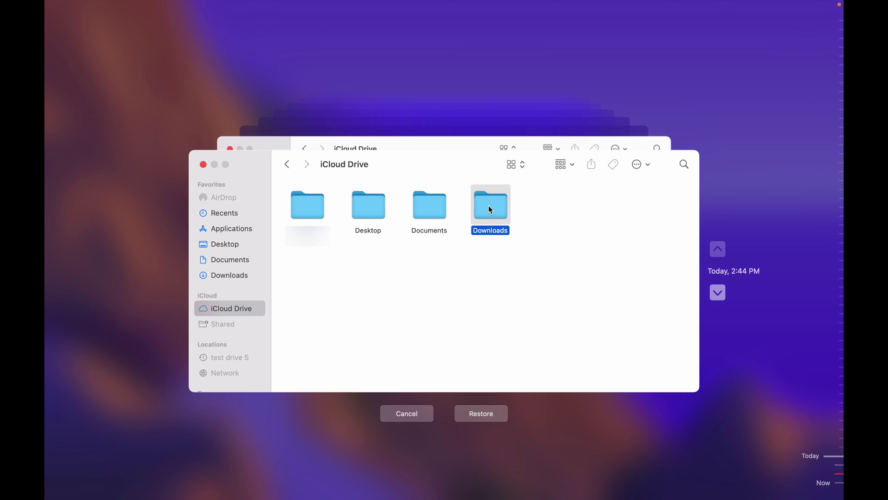
{"action": "double_click", "coordinate": [491, 209]}
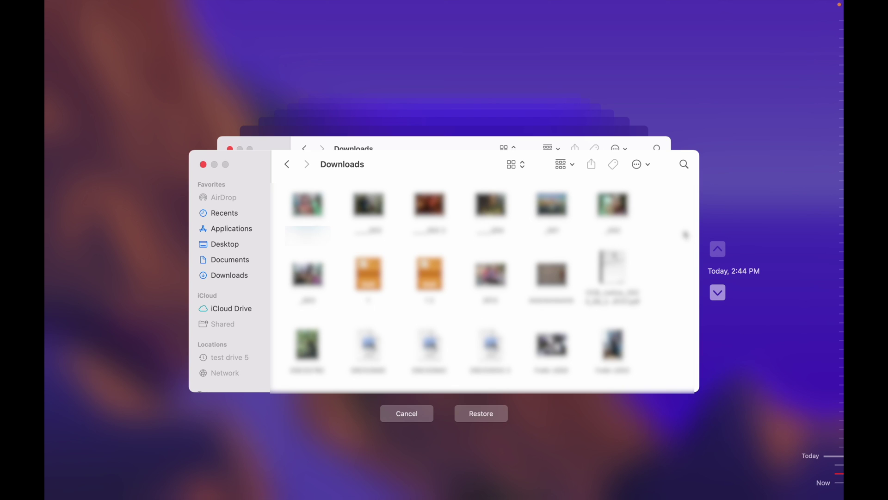
{"action": "left_click", "coordinate": [485, 414]}
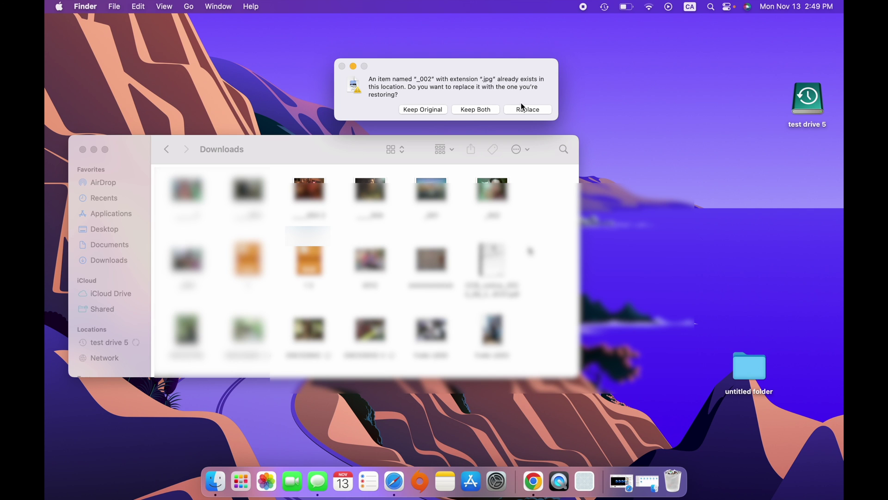
Overwrite the existing _002.jpg in Downloads with the copy restored from Time Machine
{"action": "left_click", "coordinate": [522, 108]}
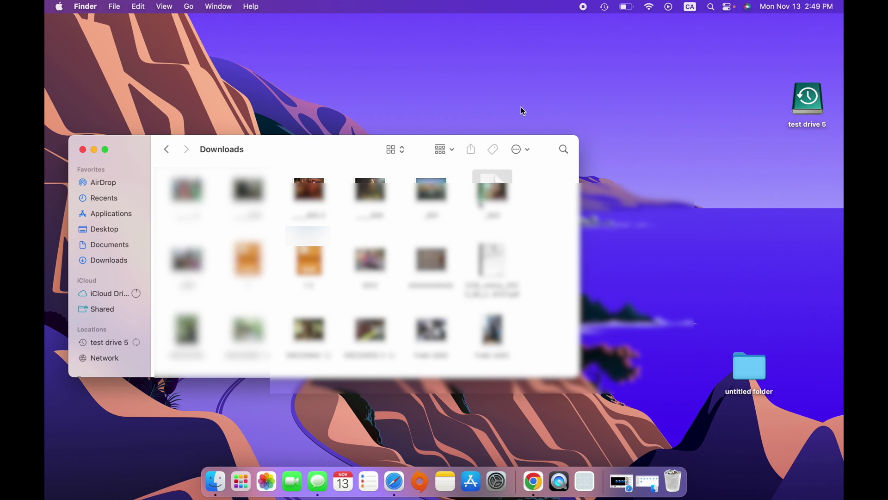